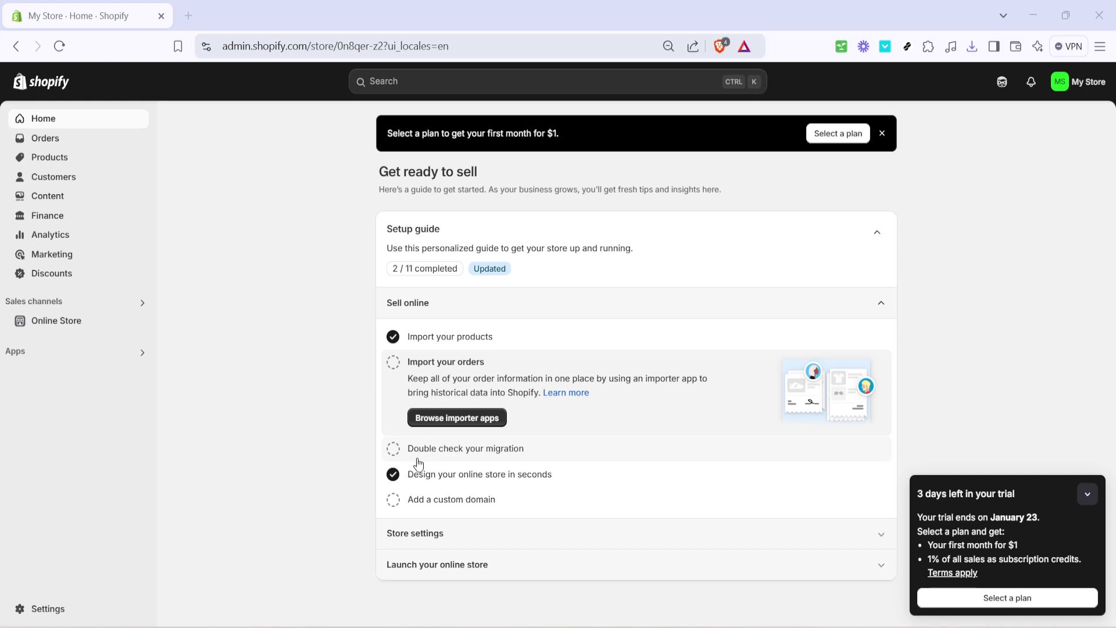
Go to Online Store > Navigation to list the Main, Footer and Customer account menus.
{"action": "left_click", "coordinate": [35, 321]}
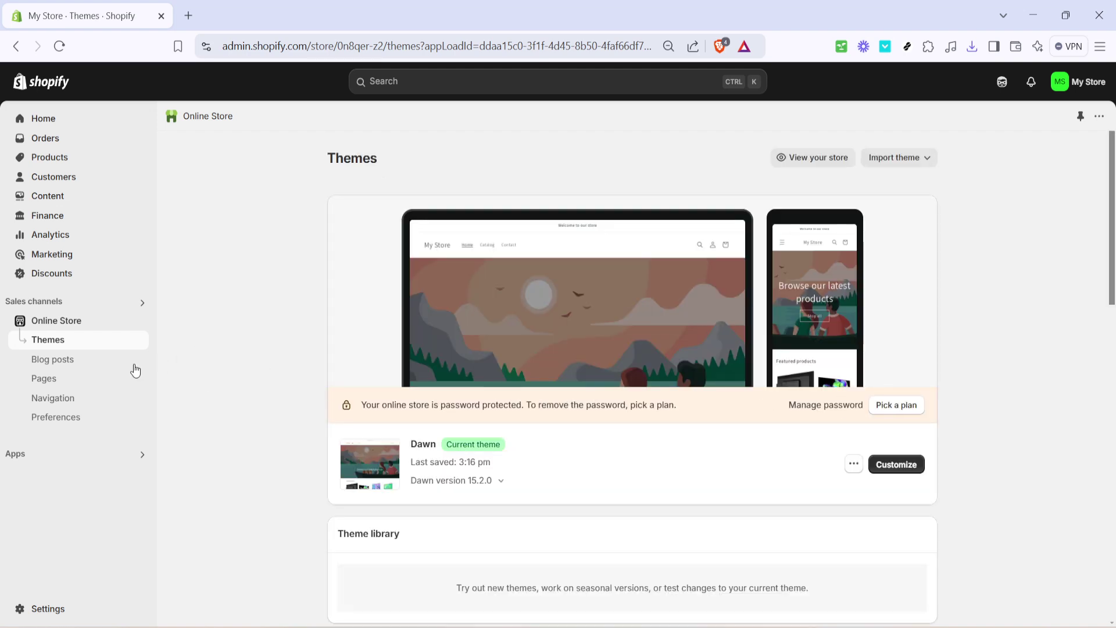
{"action": "left_click", "coordinate": [54, 399]}
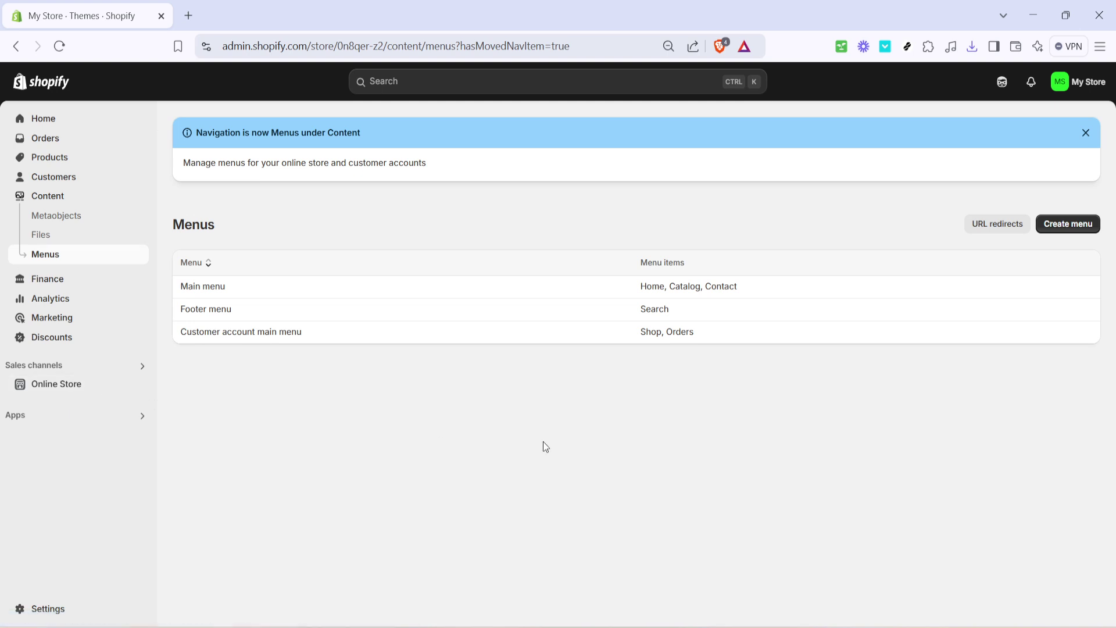
Open the Main menu from the Menus table to view Home, Catalog and Contact.
{"action": "left_click", "coordinate": [204, 288]}
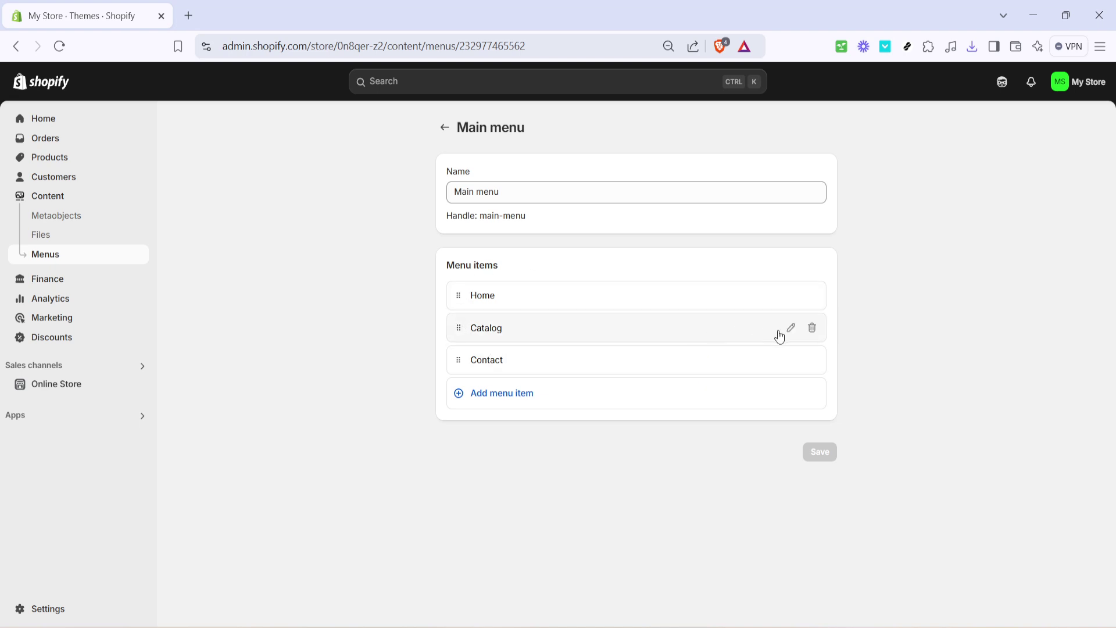
Edit the Catalog menu item and confirm its link points to All products.
{"action": "mouse_move", "coordinate": [635, 327]}
{"action": "left_click", "coordinate": [791, 328]}
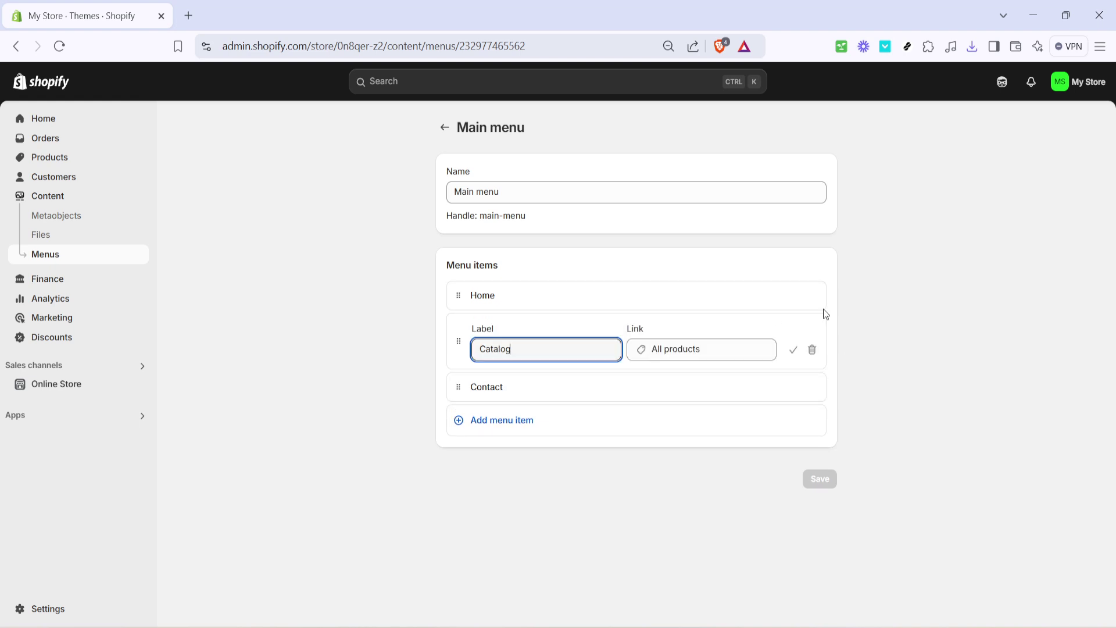
{"action": "left_click", "coordinate": [686, 346]}
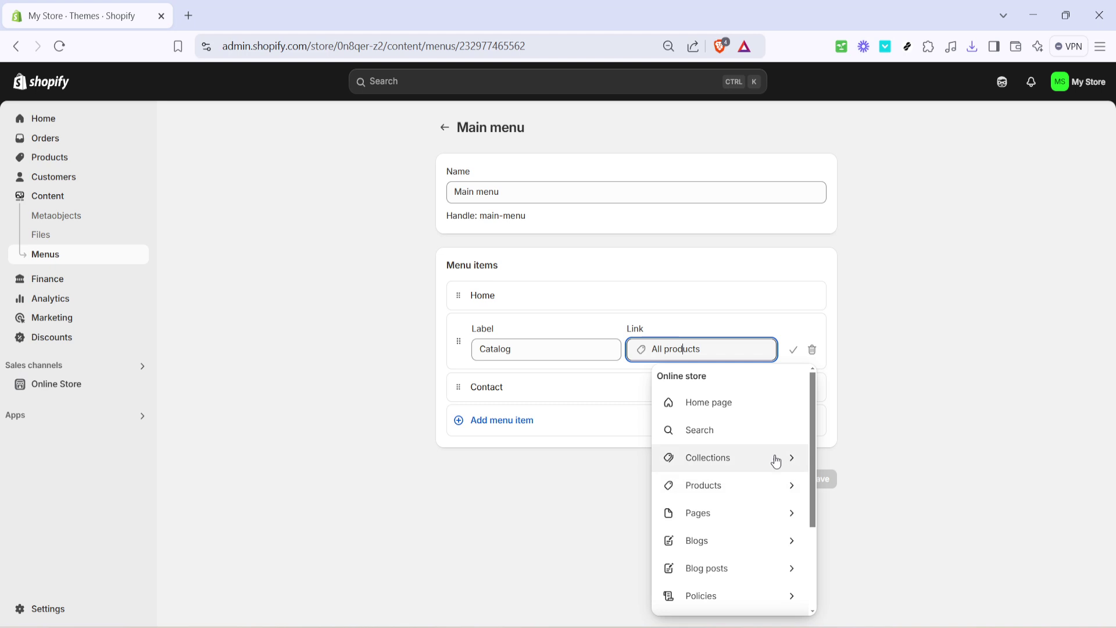
{"action": "left_click", "coordinate": [976, 418]}
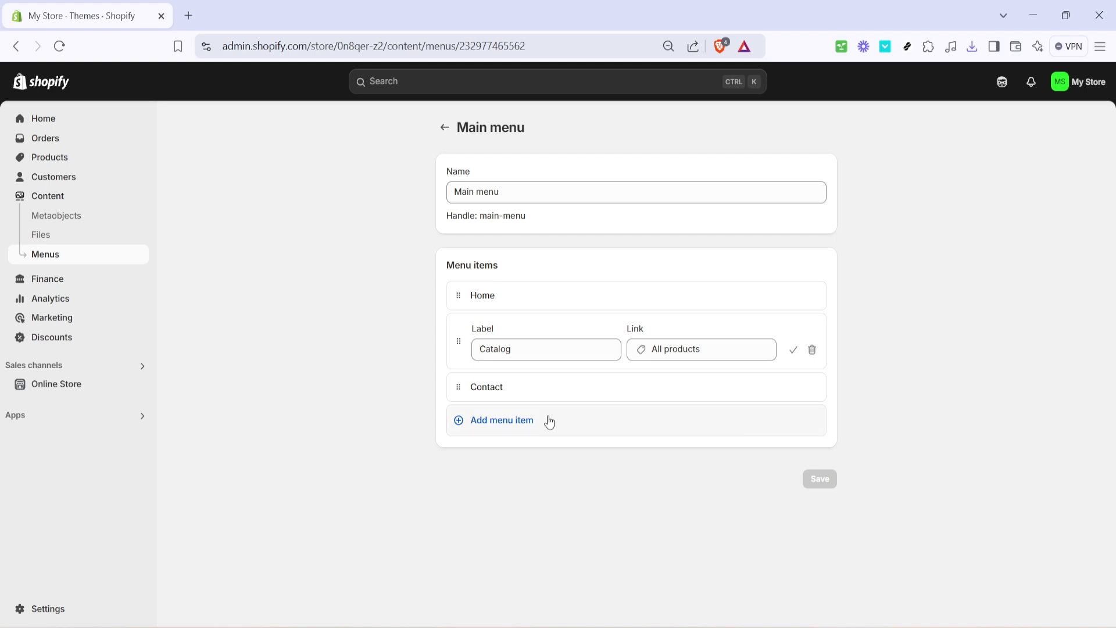
Return to Online Store to open the Dawn theme's home page editor.
{"action": "left_click", "coordinate": [39, 384]}
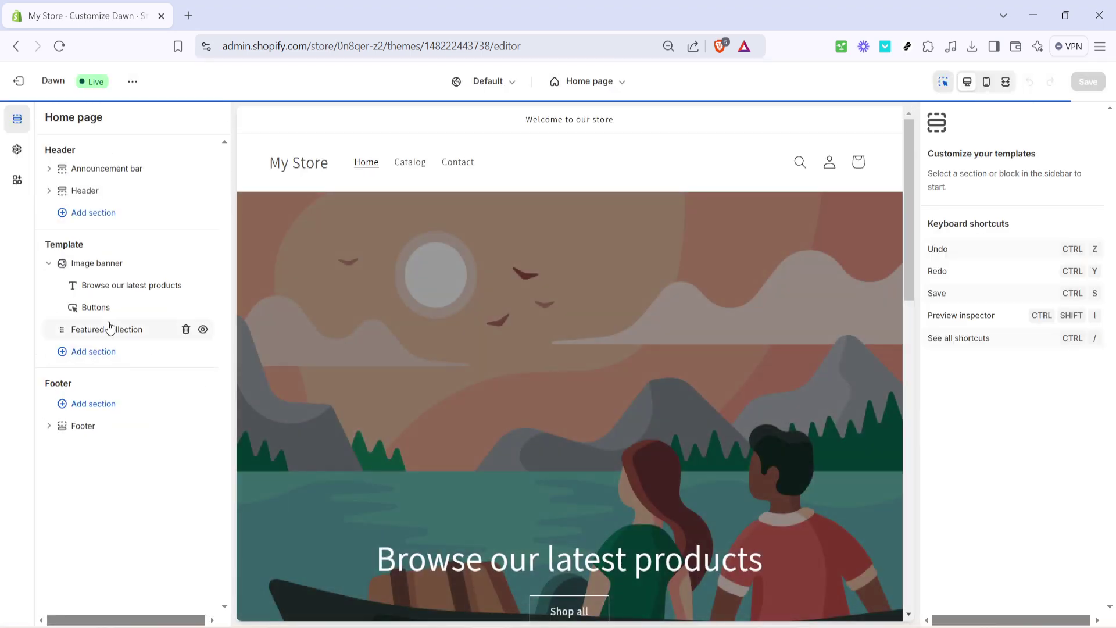
Select the Image banner's Buttons block to confirm Shop all links to All Products.
{"action": "left_click", "coordinate": [99, 307]}
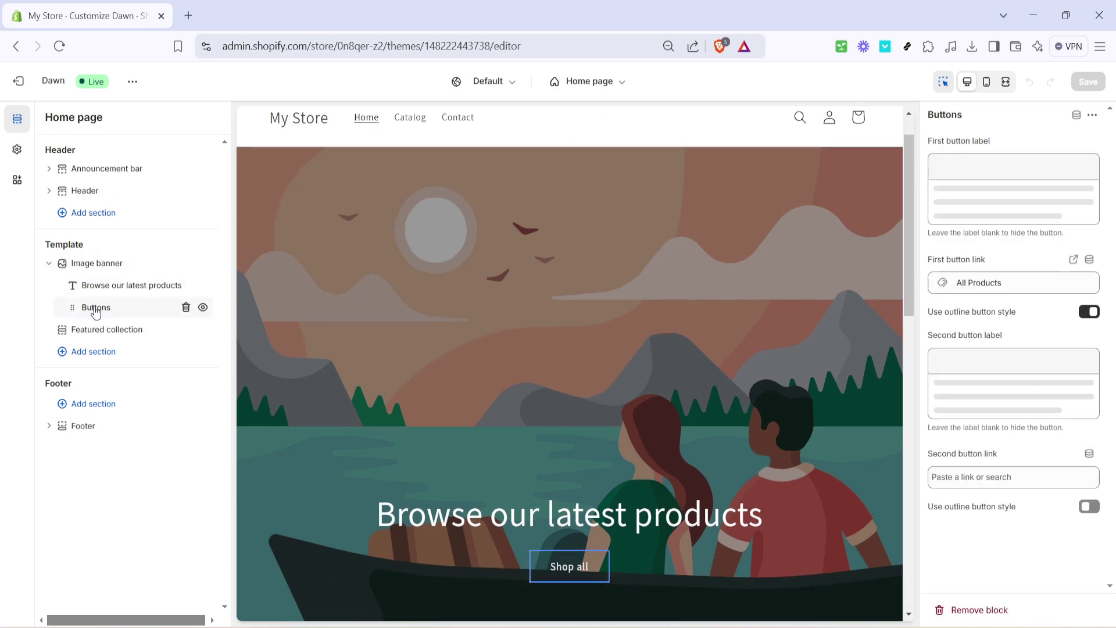